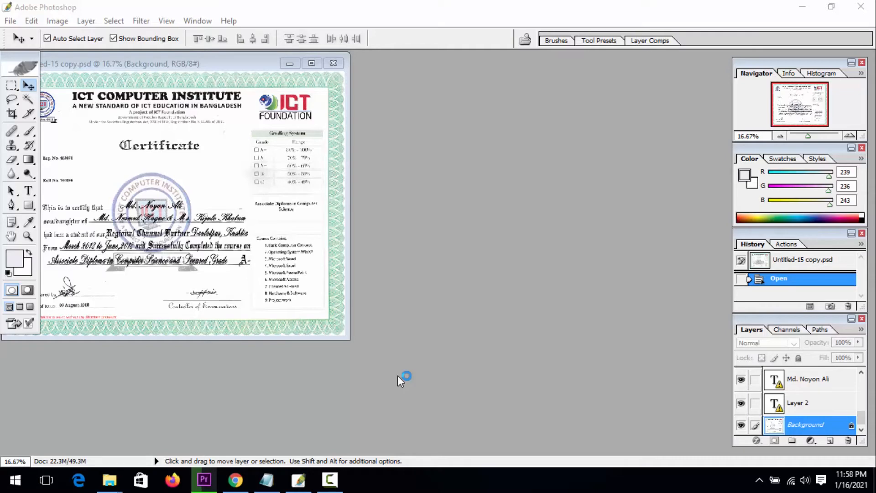
# Maximize the certificate document and select the recipient's name and the parents' names in turn to inspect their text layers
pyautogui.click(308, 65)
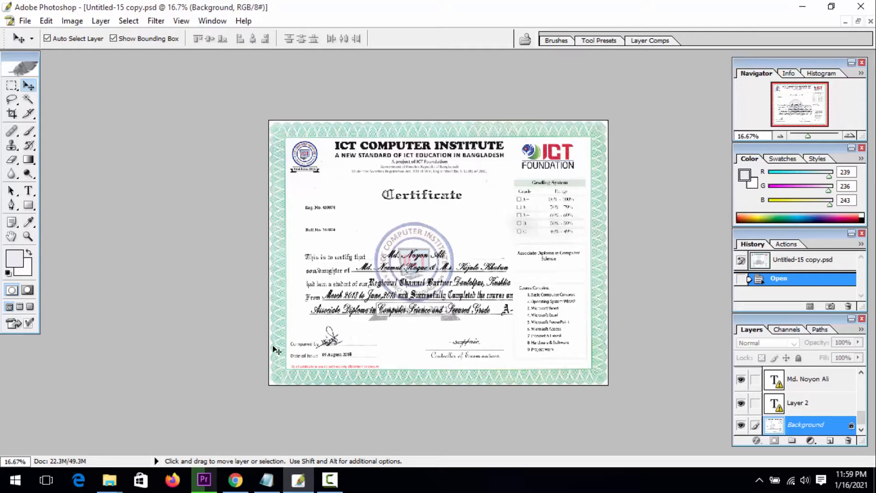
pyautogui.click(28, 236)
pyautogui.click(440, 271)
pyautogui.click(441, 271)
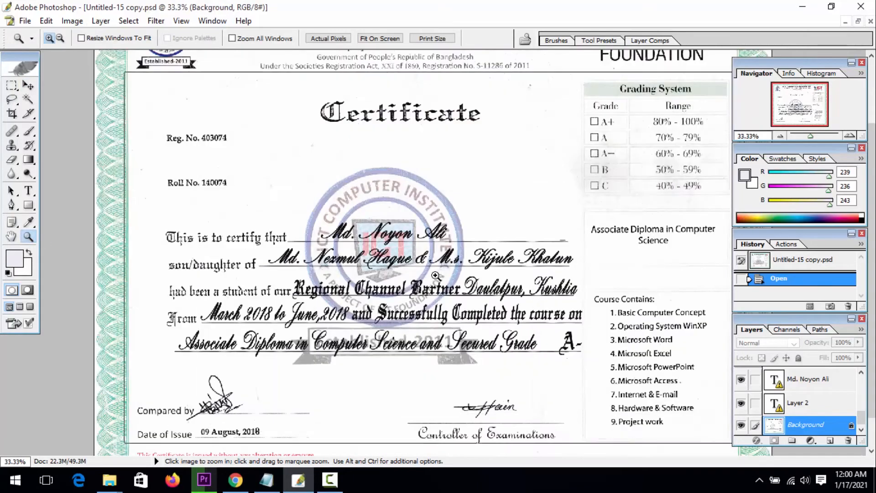
pyautogui.click(425, 272)
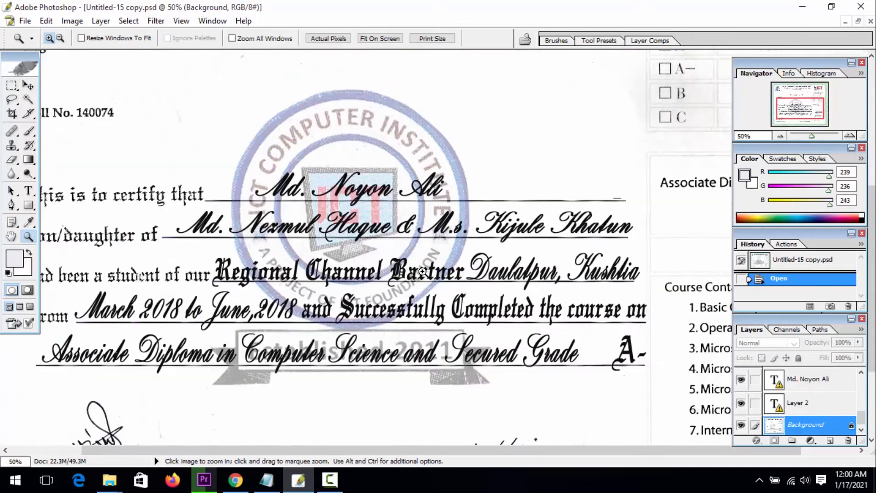
pyautogui.click(12, 236)
pyautogui.moveTo(316, 230); pyautogui.dragTo(267, 292)
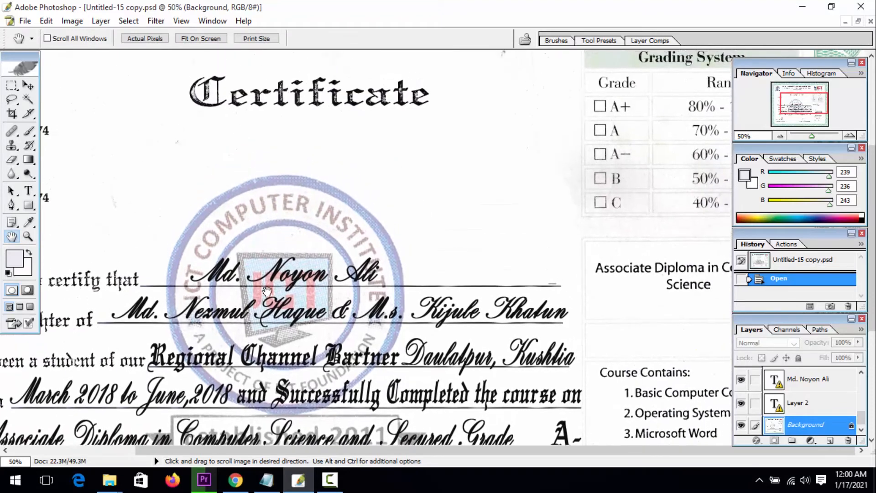
pyautogui.click(28, 86)
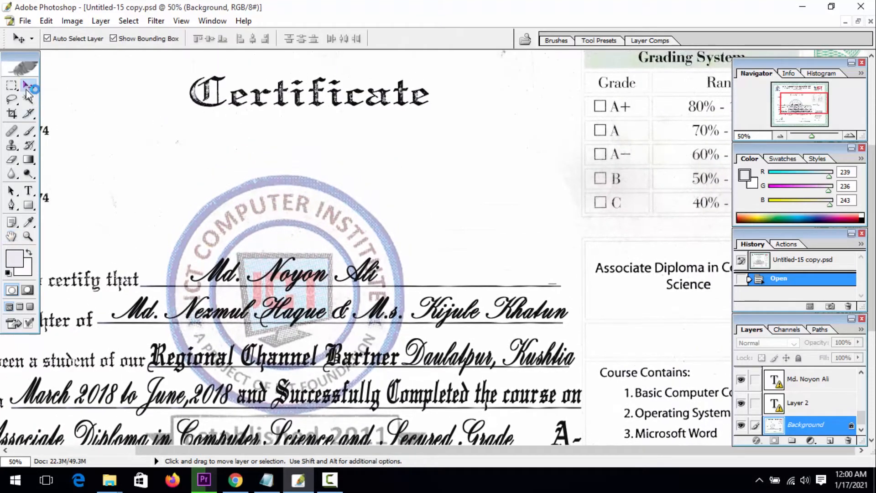
pyautogui.click(227, 269)
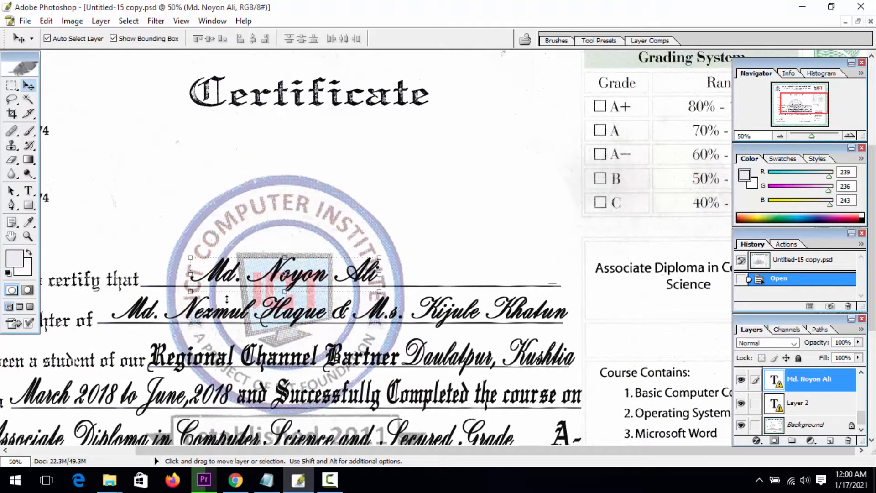
pyautogui.click(197, 314)
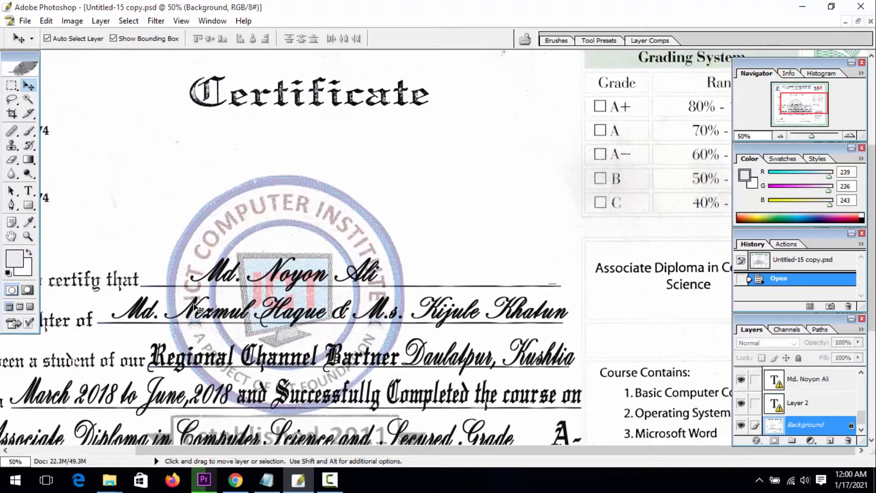
pyautogui.click(196, 310)
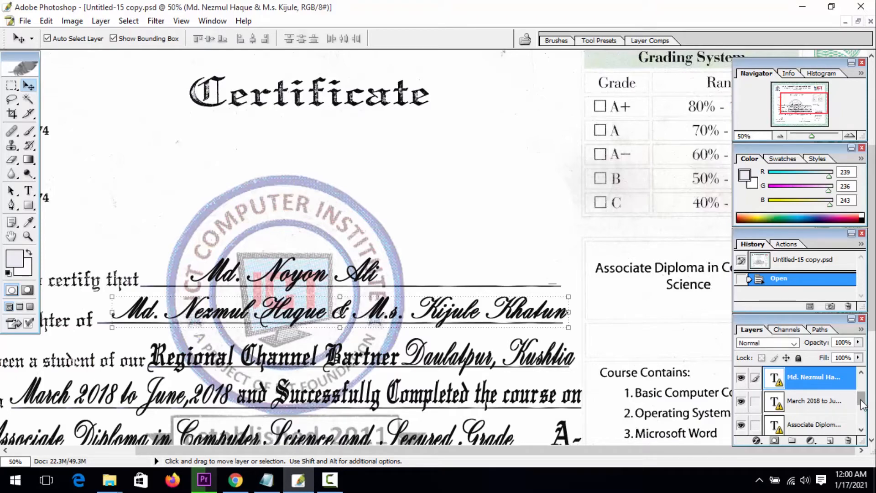
# Go through the text layers one by one to examine which line of the certificate each one holds
pyautogui.moveTo(864, 402); pyautogui.dragTo(862, 382)
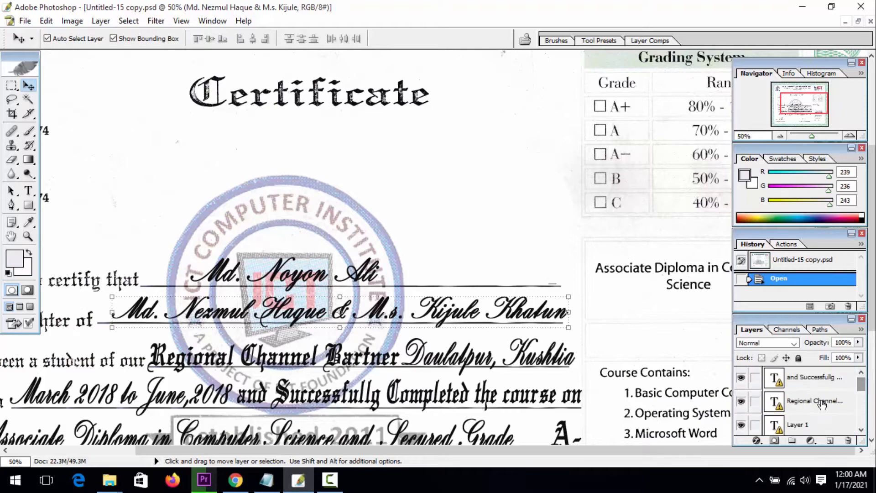
pyautogui.click(814, 396)
pyautogui.click(812, 379)
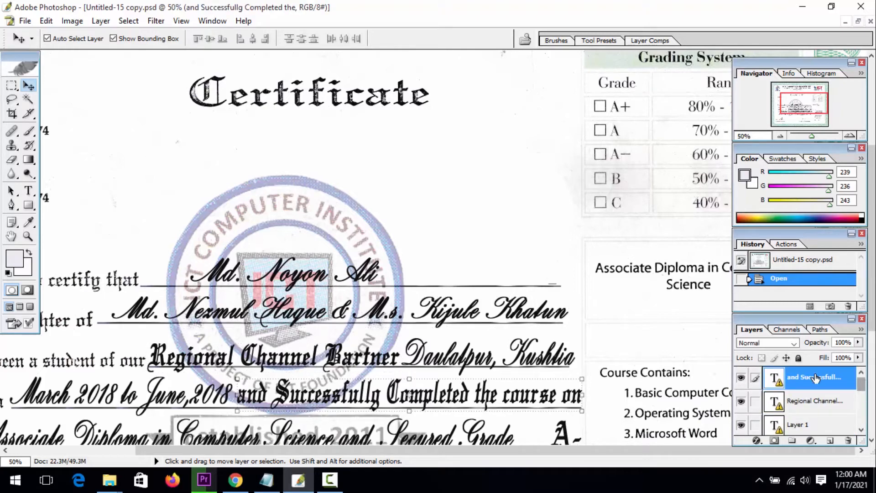
pyautogui.click(814, 404)
pyautogui.click(798, 428)
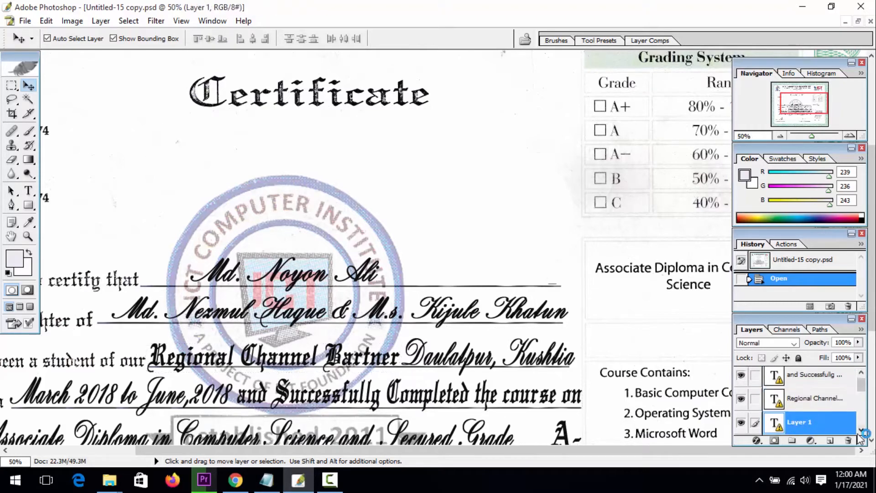
pyautogui.scroll(-2, 862, 431)
pyautogui.click(815, 403)
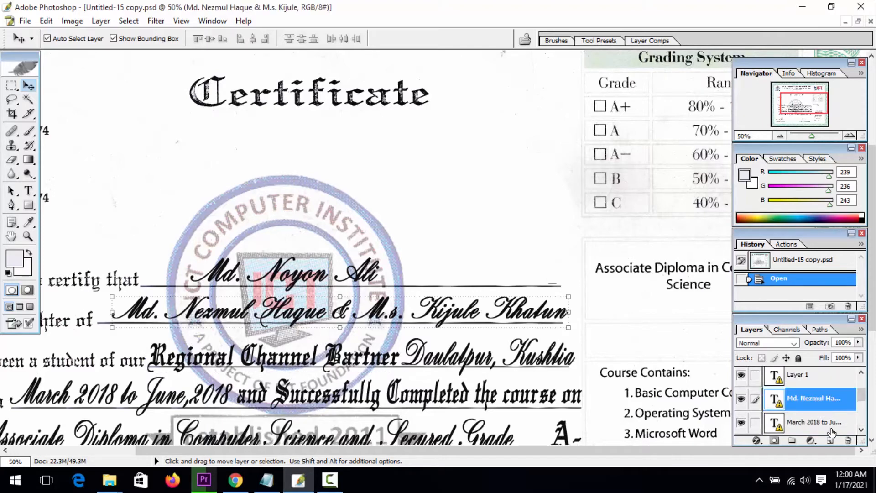
pyautogui.click(823, 429)
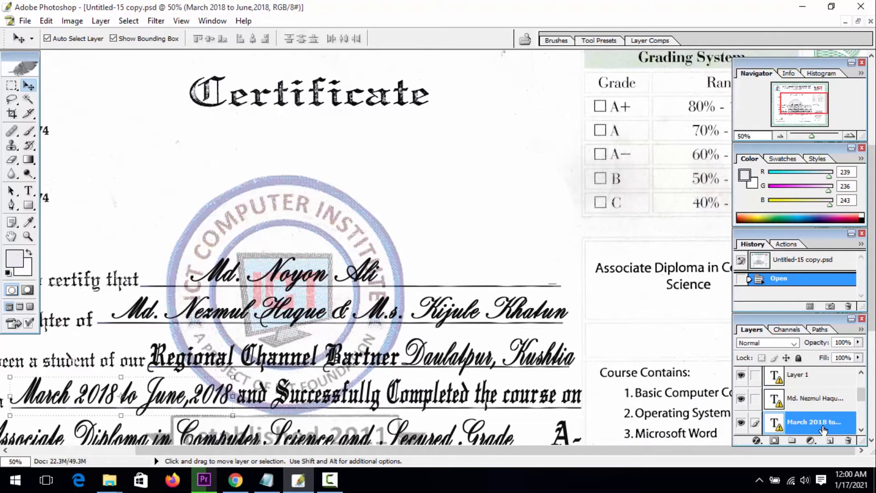
pyautogui.click(862, 430)
pyautogui.click(861, 430)
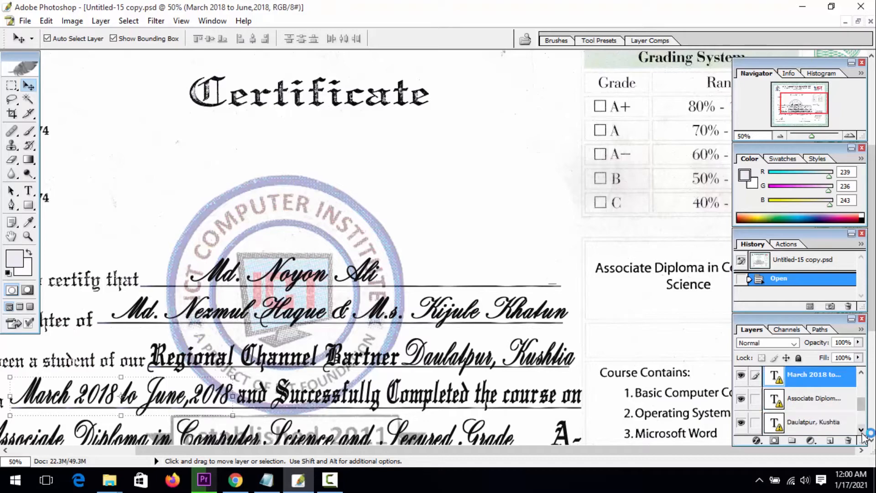
pyautogui.click(800, 403)
pyautogui.click(809, 426)
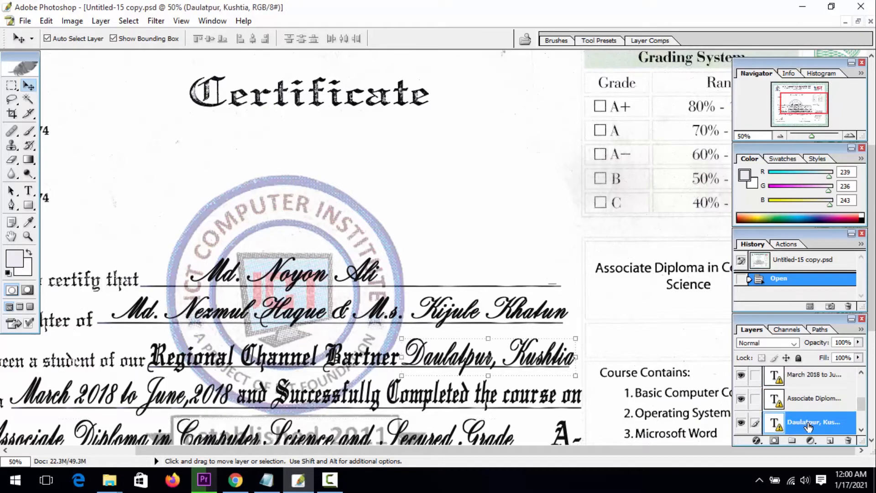
pyautogui.doubleClick(808, 426)
pyautogui.press('Return')
pyautogui.click(24, 22)
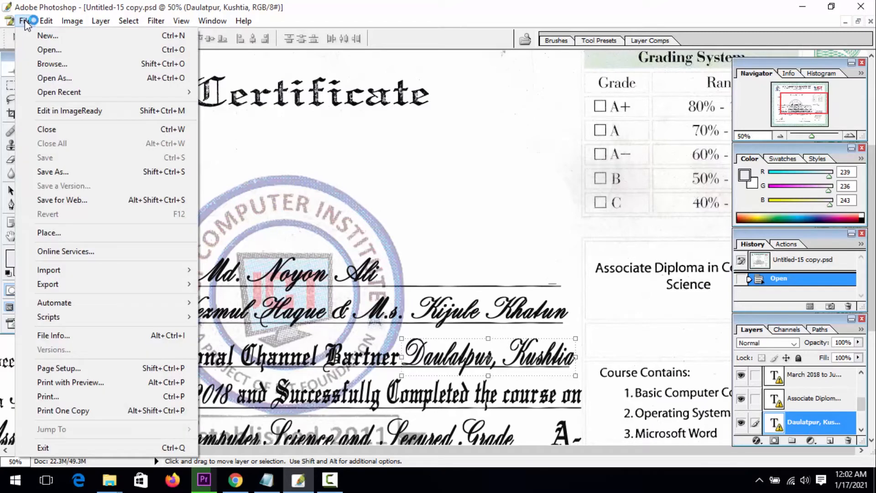
pyautogui.moveTo(44, 21)
pyautogui.click(75, 78)
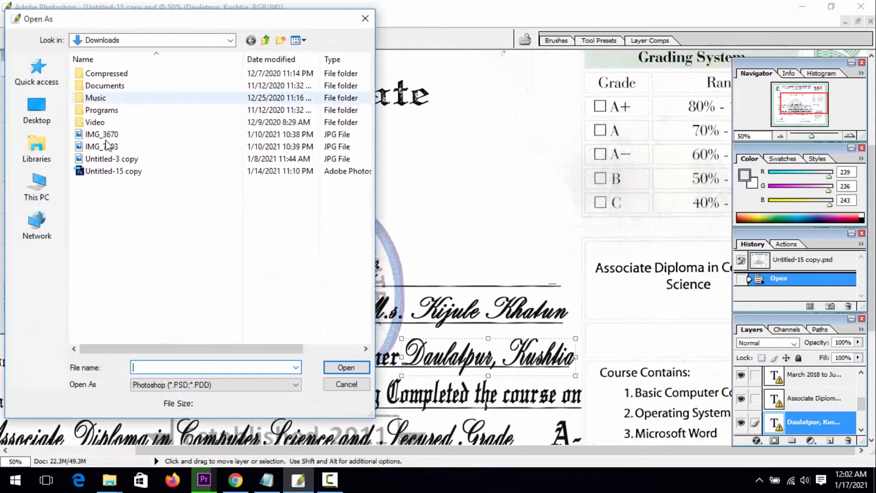
pyautogui.click(155, 389)
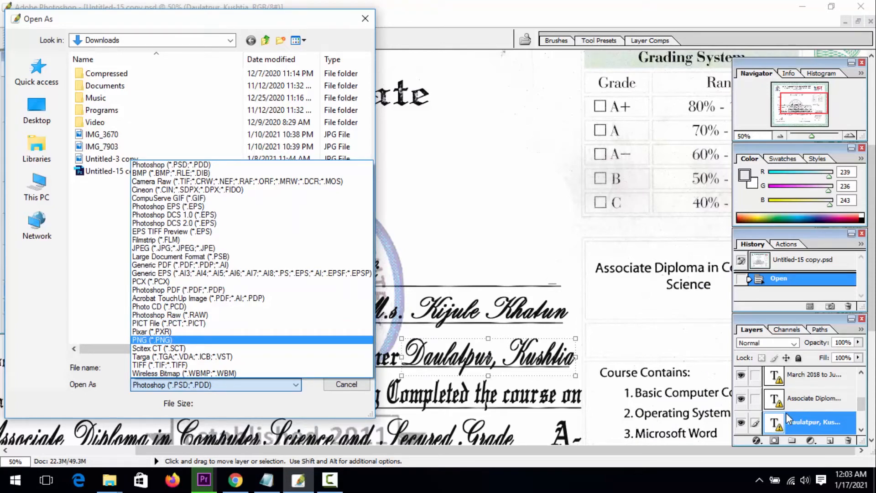
pyautogui.click(529, 236)
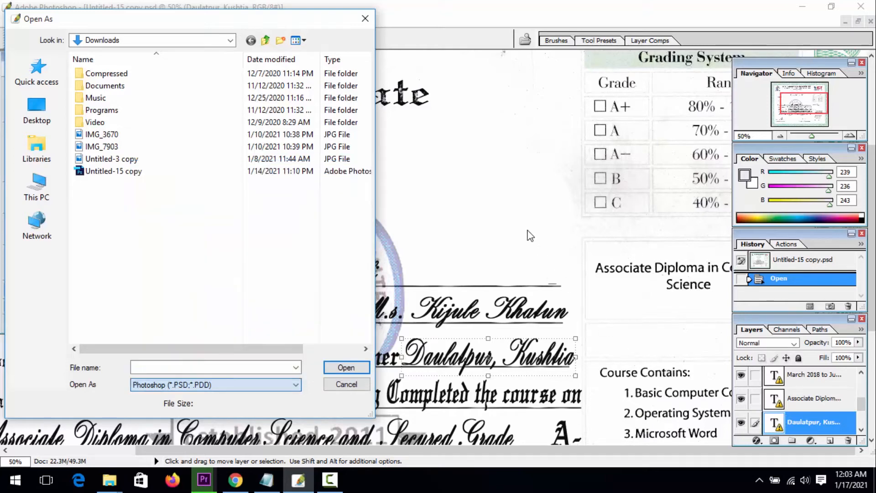
pyautogui.click(348, 384)
pyautogui.click(466, 244)
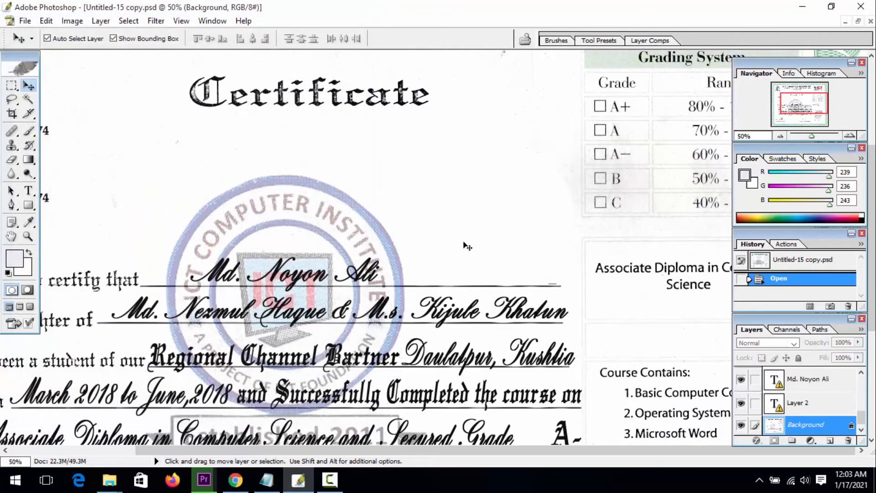
# Try flattening the certificate into a single background layer, and undo the flattening
pyautogui.click(862, 330)
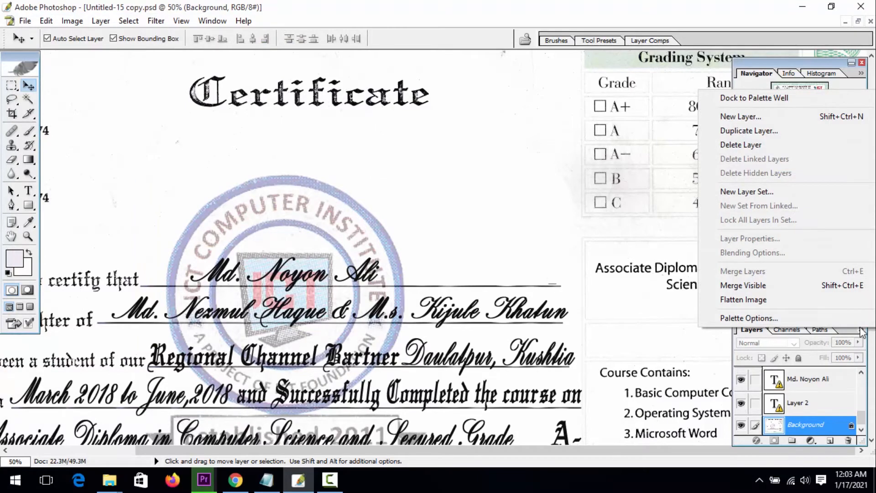
pyautogui.click(784, 307)
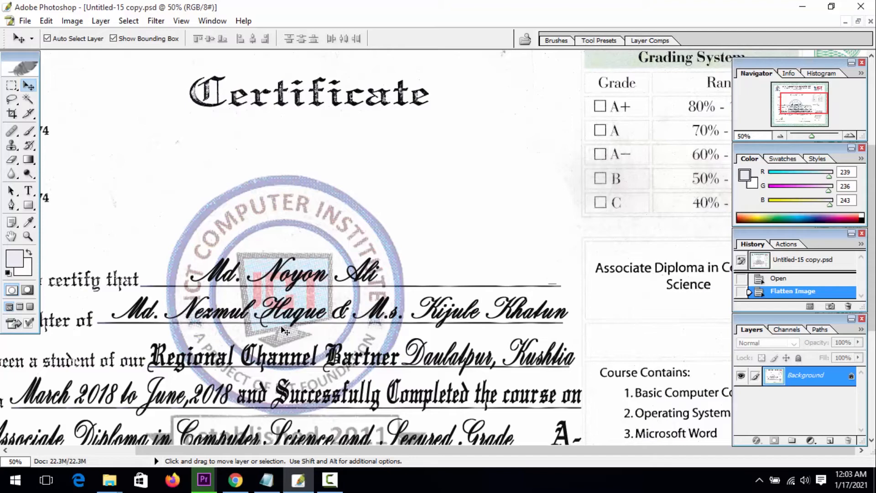
pyautogui.hotkey('ctrl', 'z')
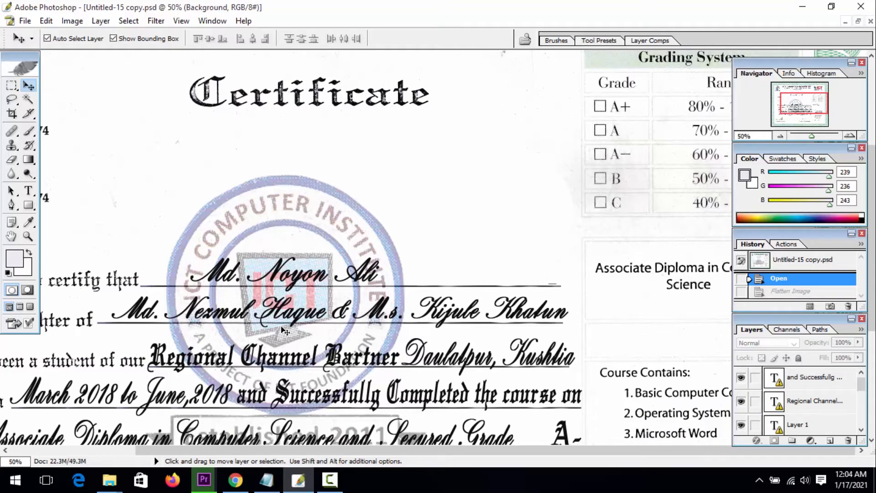
# Start saving the layered certificate under a different file type, choosing Photoshop PDF as the format
pyautogui.click(24, 21)
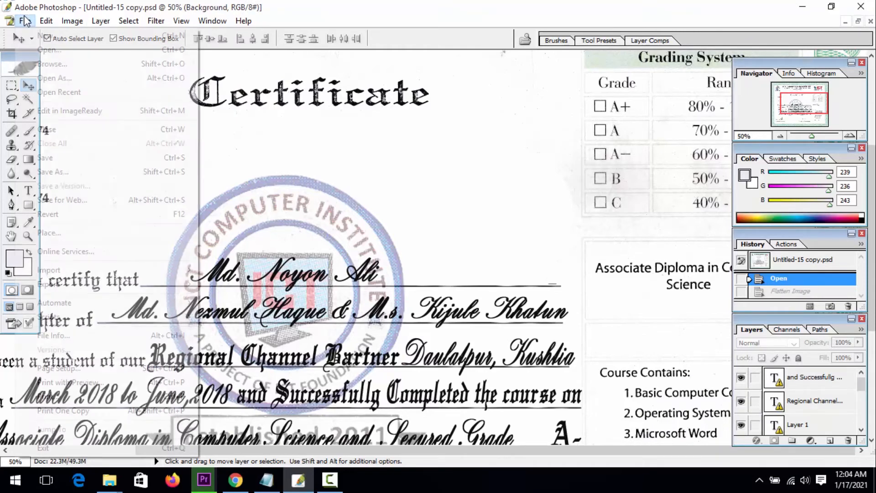
pyautogui.click(72, 173)
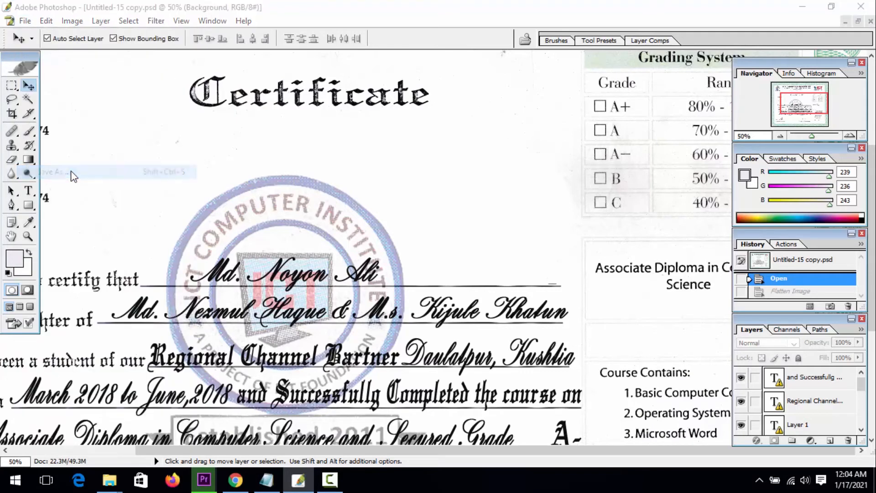
pyautogui.click(161, 265)
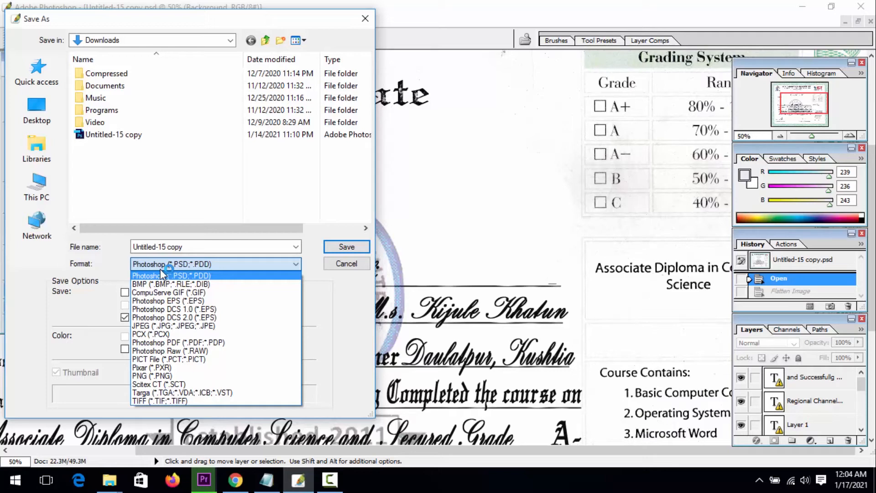
pyautogui.click(237, 343)
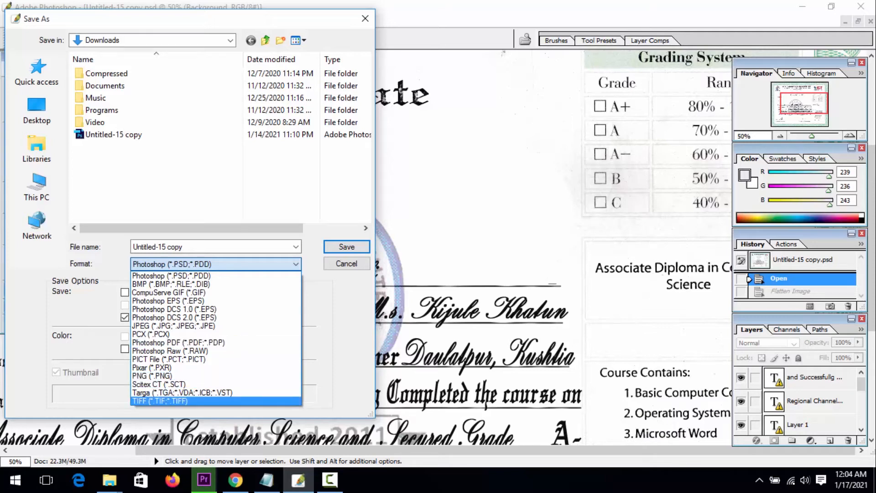
pyautogui.click(330, 479)
pyautogui.click(805, 413)
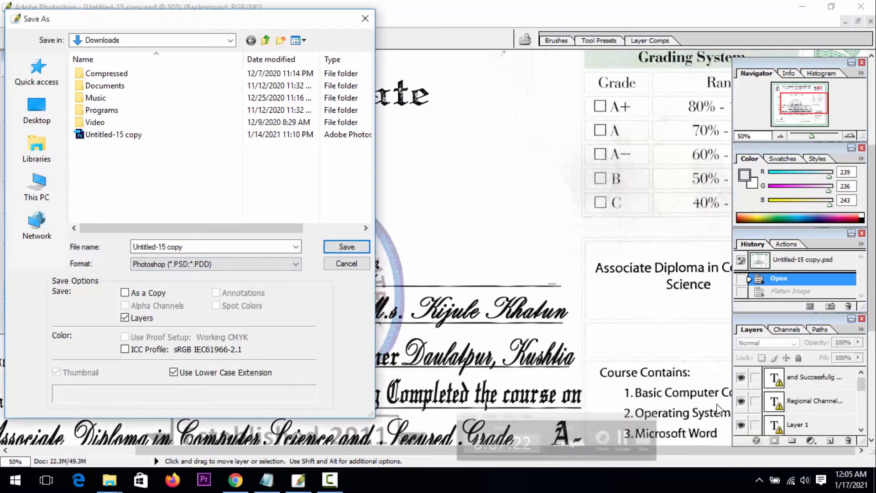
pyautogui.click(189, 262)
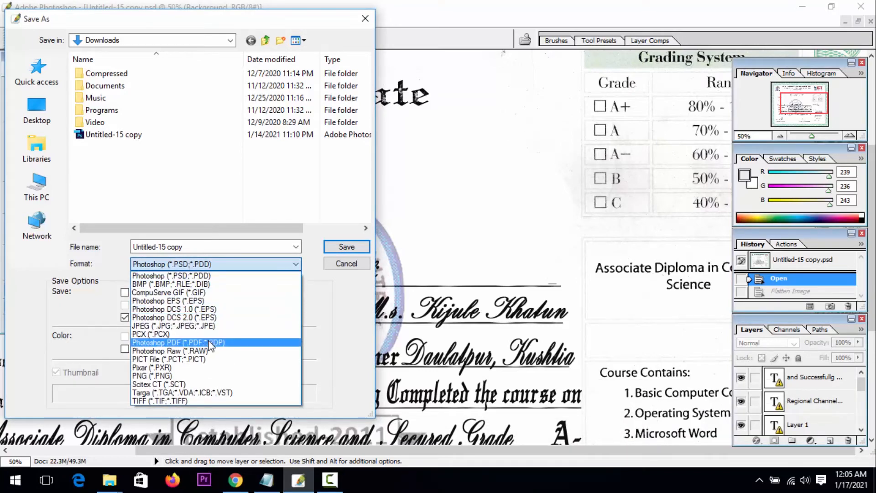
pyautogui.click(209, 343)
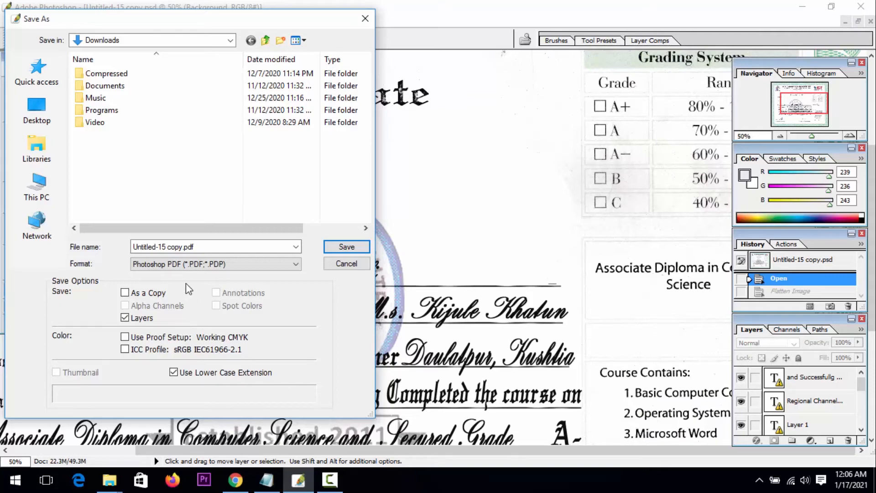
# Save the file to the Desktop as Untitled-15 copy.pdf, accepting JPEG encoding at Maximum quality 10
pyautogui.click(38, 97)
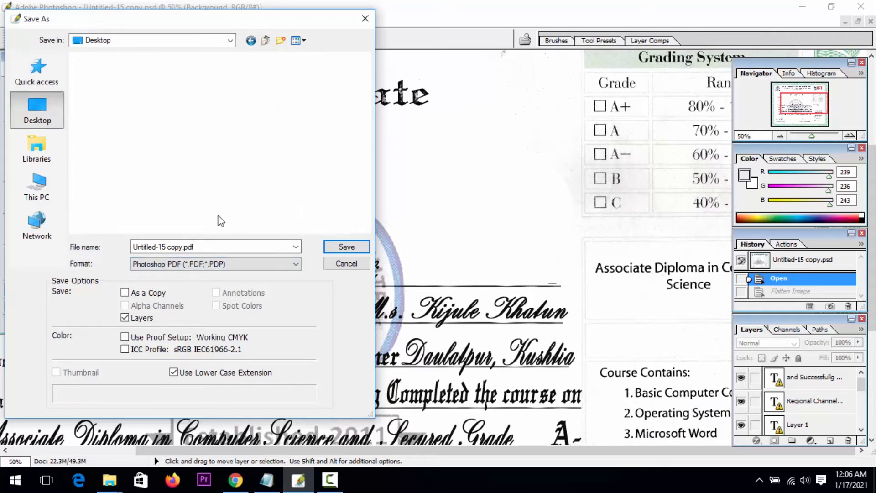
pyautogui.click(339, 247)
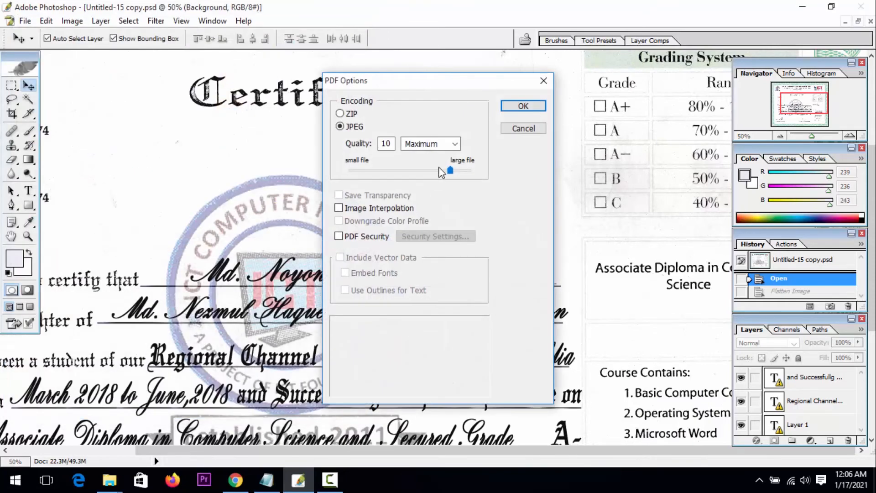
pyautogui.click(517, 106)
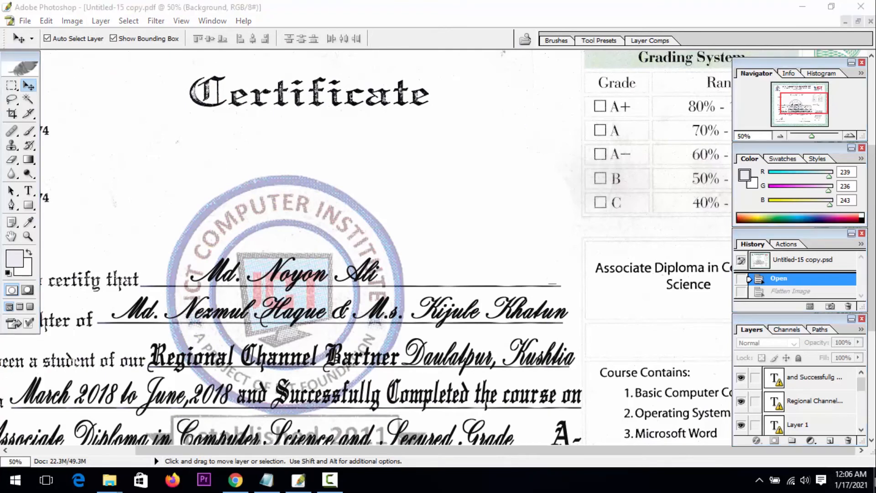
# Show the desktop and locate the saved Untitled-15 copy PDF file
pyautogui.click(875, 483)
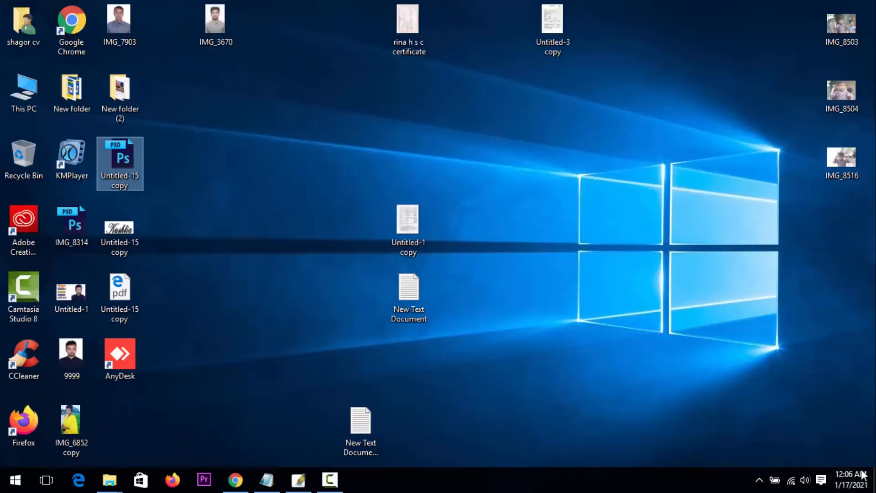
pyautogui.click(240, 344)
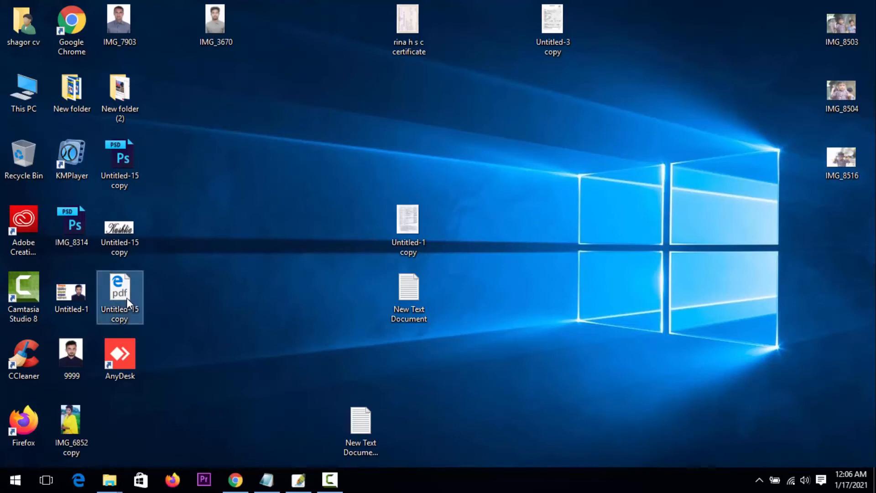
# Open the Untitled-15 copy PDF from the desktop in Microsoft Edge and maximize the window to view the certificate
pyautogui.moveTo(127, 297)
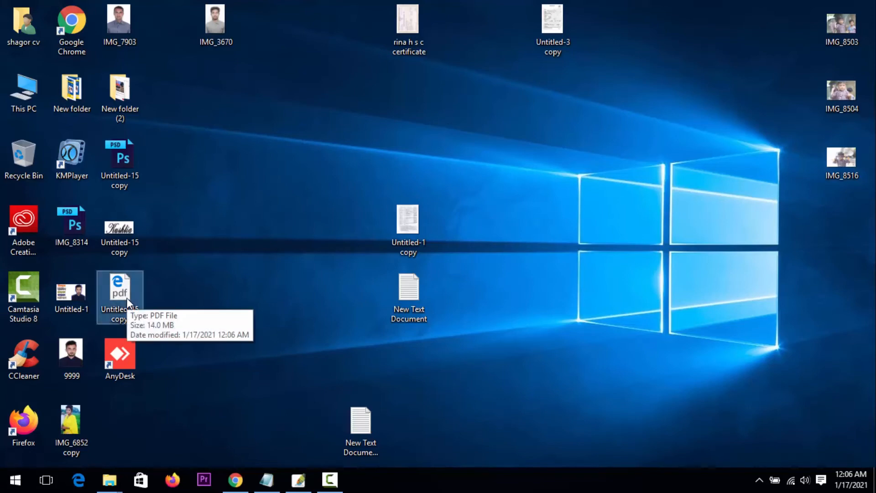
pyautogui.doubleClick(127, 298)
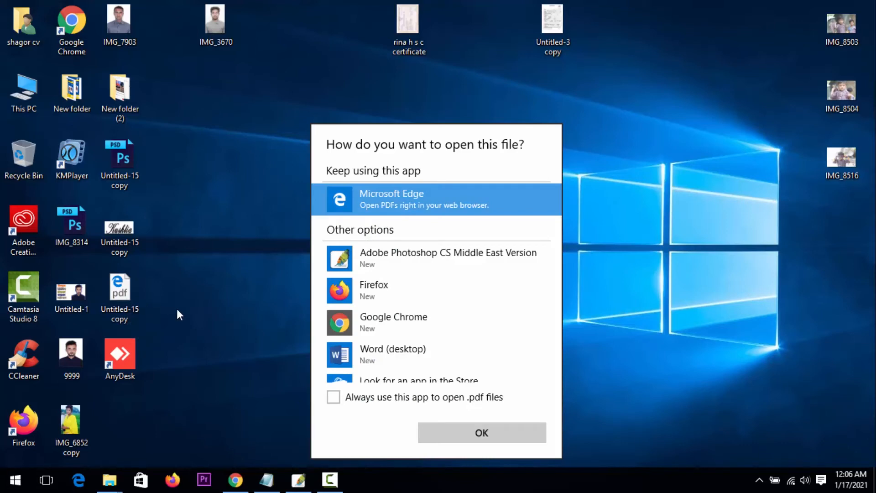
pyautogui.click(364, 324)
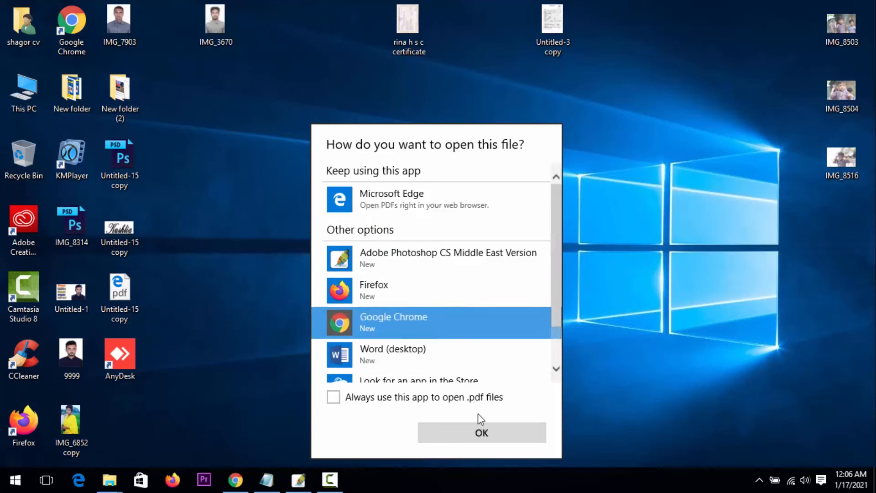
pyautogui.click(404, 203)
pyautogui.click(504, 436)
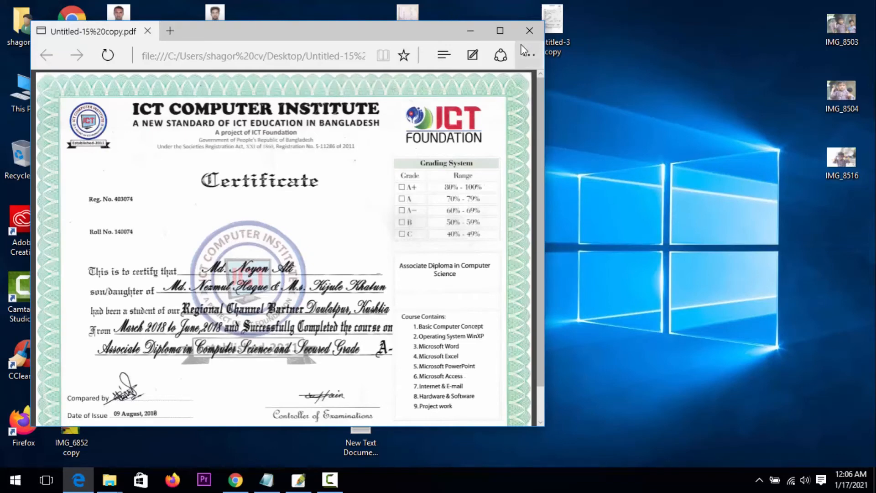
pyautogui.click(499, 31)
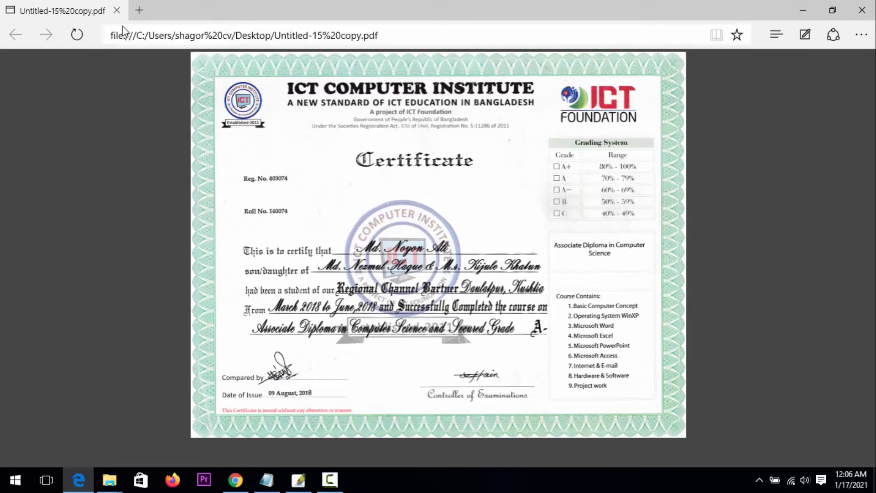
# Examine the print settings and available printers for the PDF in Edge, and close Edge without printing
pyautogui.click(861, 35)
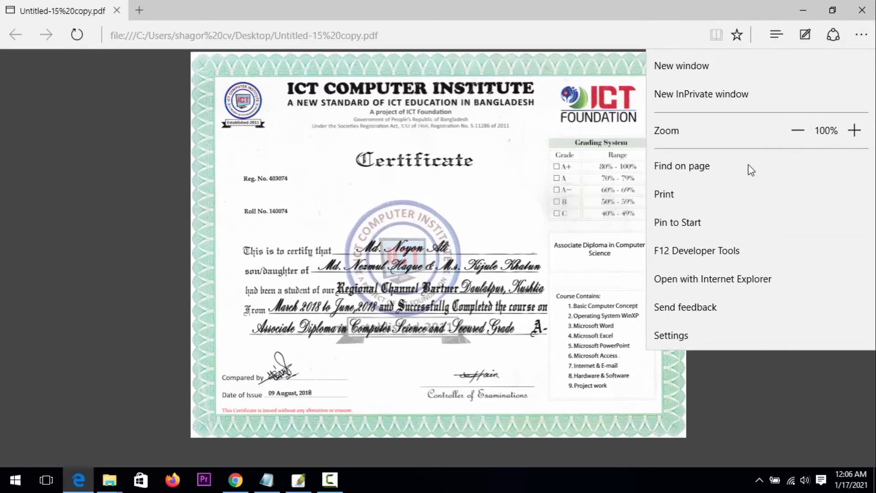
pyautogui.click(678, 195)
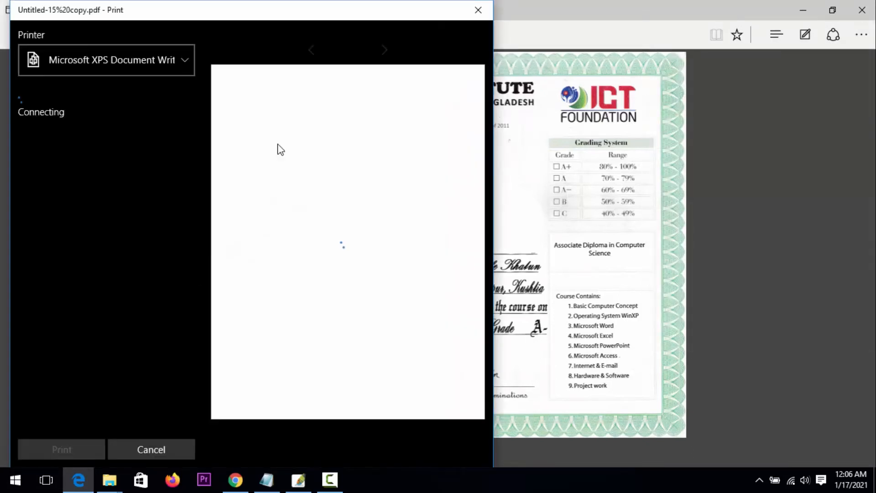
pyautogui.click(130, 62)
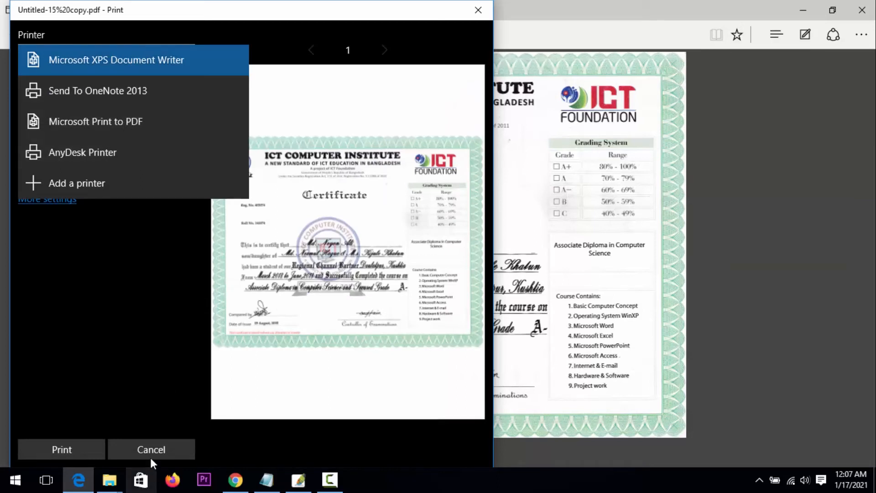
pyautogui.click(124, 286)
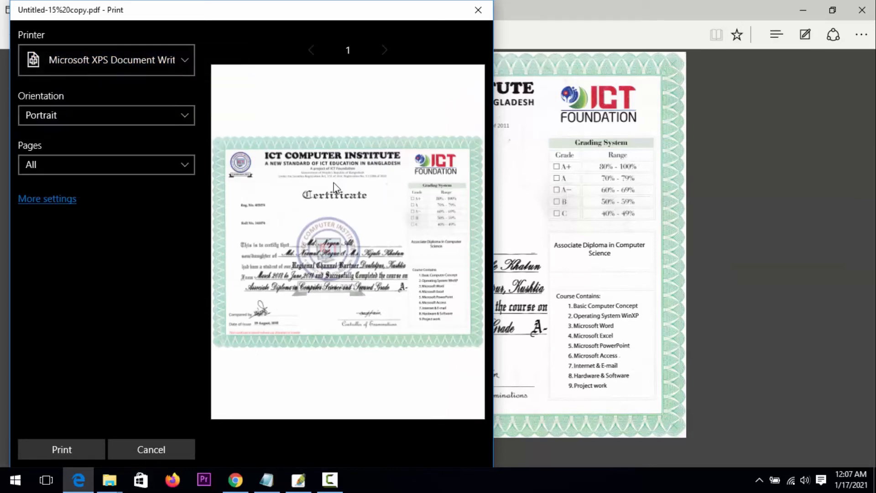
pyautogui.click(483, 12)
pyautogui.click(862, 10)
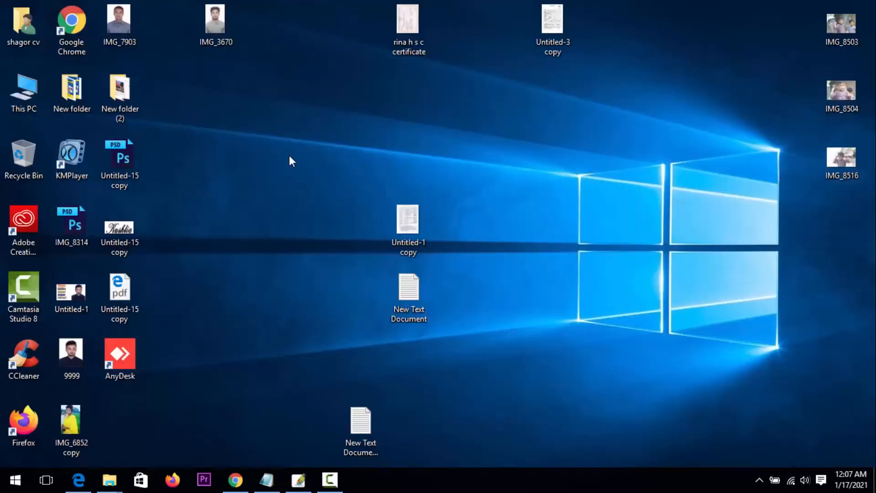
# Open the Untitled-1 image in Photos, examine its print settings and available printers, and close Photos without printing
pyautogui.doubleClick(67, 296)
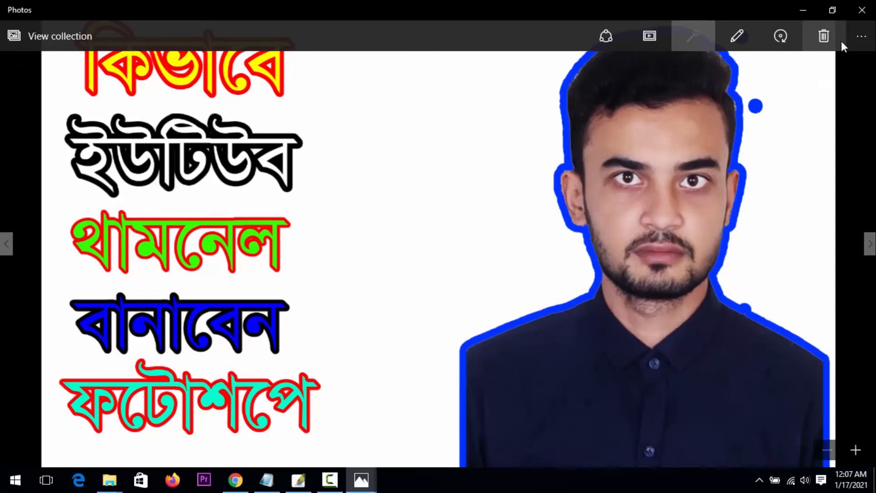
pyautogui.click(862, 37)
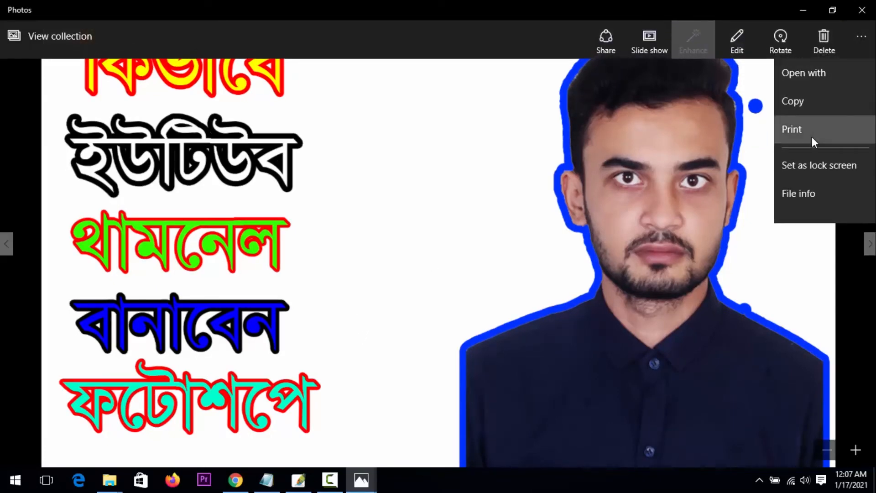
pyautogui.click(812, 137)
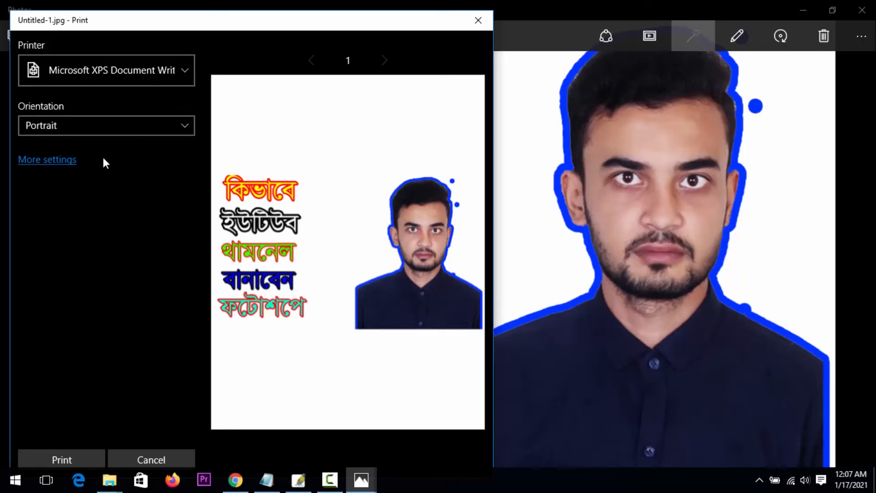
pyautogui.click(114, 134)
pyautogui.click(132, 70)
pyautogui.click(132, 71)
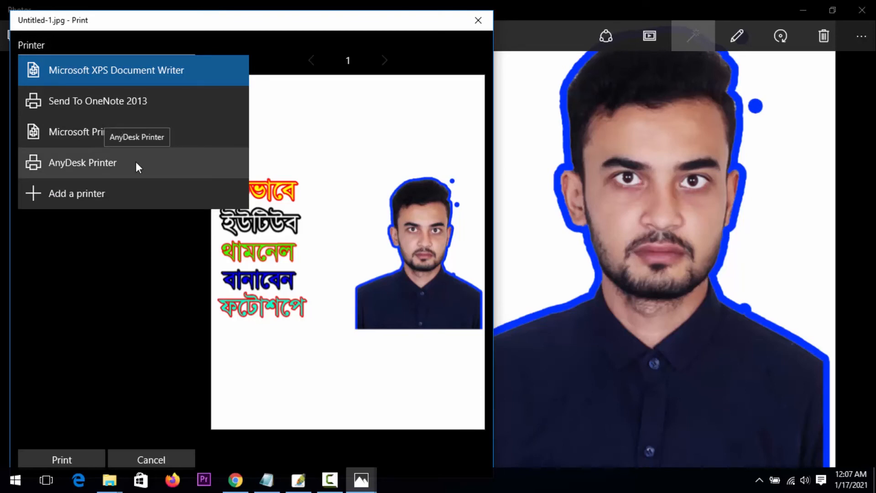
pyautogui.click(133, 225)
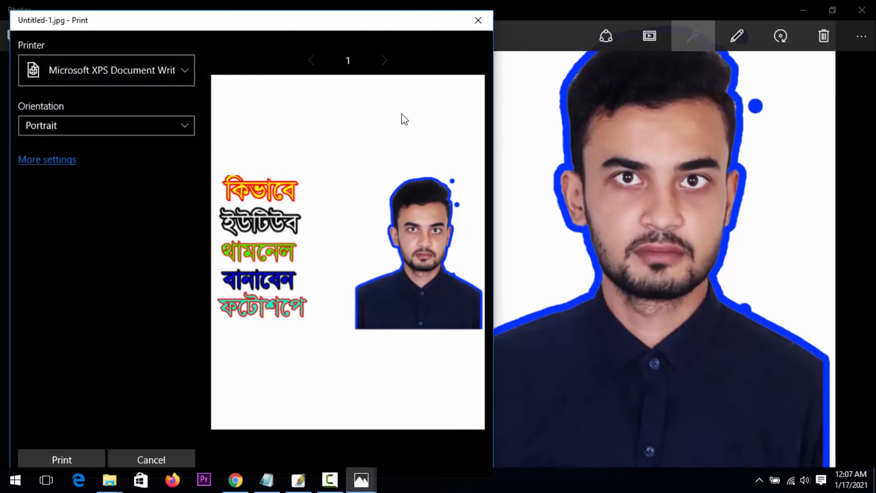
pyautogui.click(483, 22)
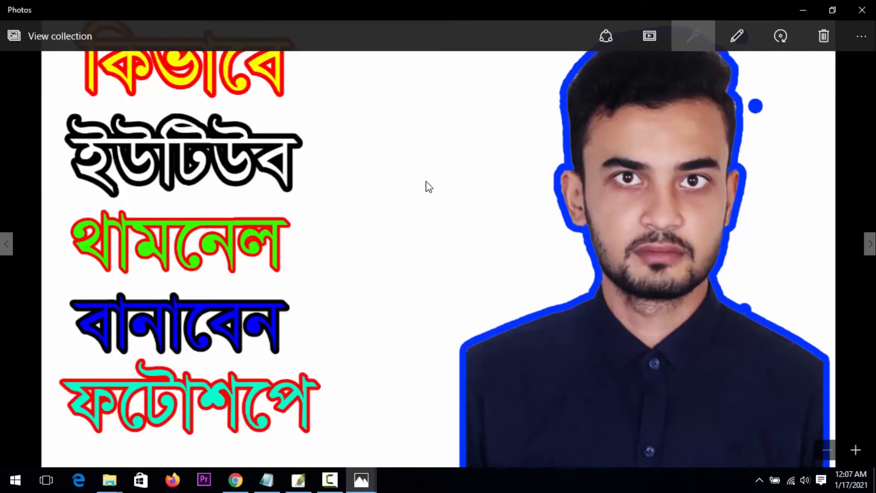
pyautogui.click(862, 10)
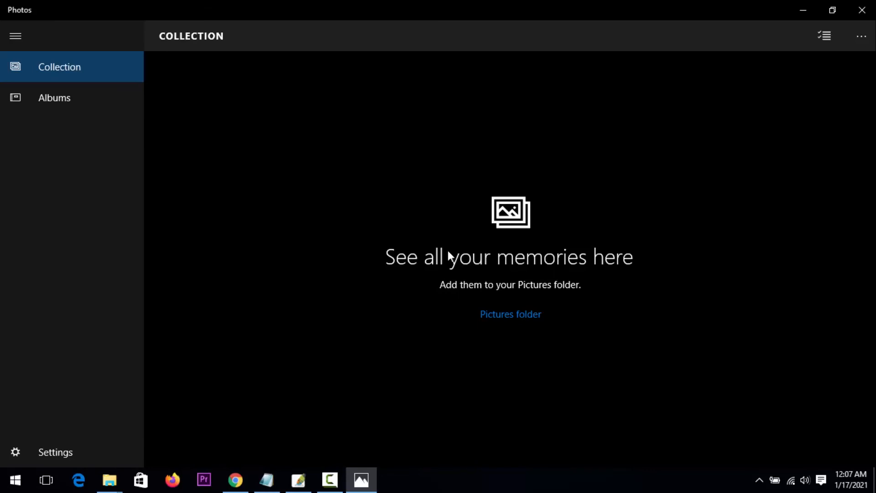
pyautogui.click(860, 9)
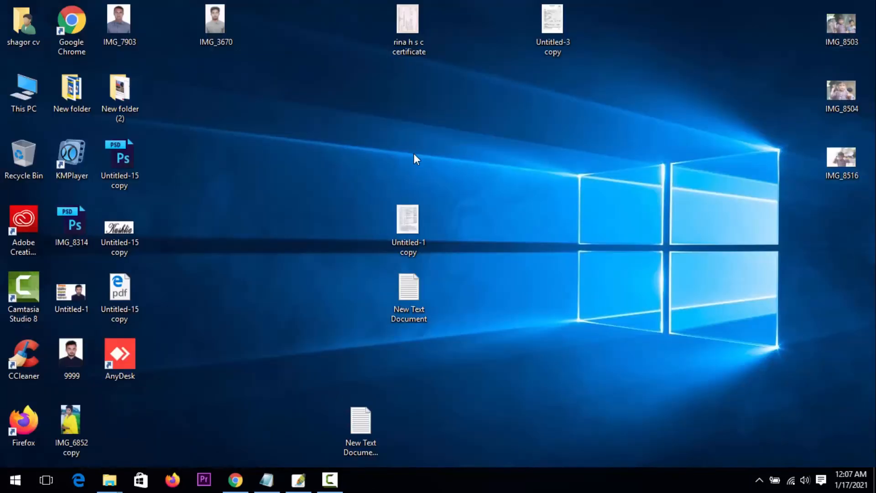
# Open the Untitled-15 copy PDF from the desktop with Firefox
pyautogui.rightClick(125, 303)
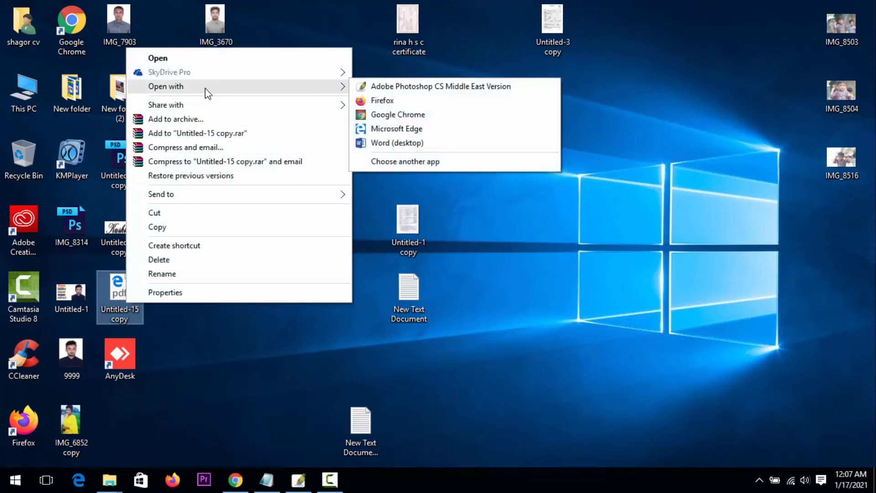
pyautogui.moveTo(303, 91)
pyautogui.click(376, 100)
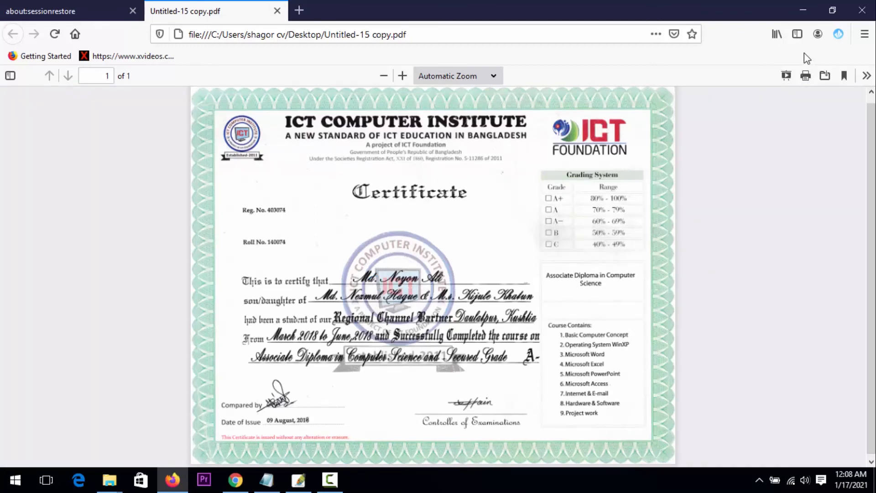
# View the printer choices for the certificate PDF, cancel printing, and close Firefox with all its tabs
pyautogui.click(806, 76)
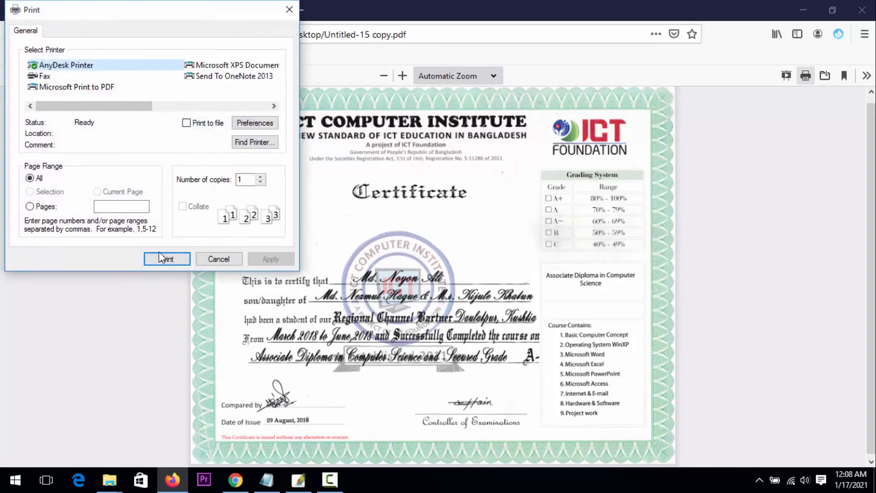
pyautogui.click(218, 259)
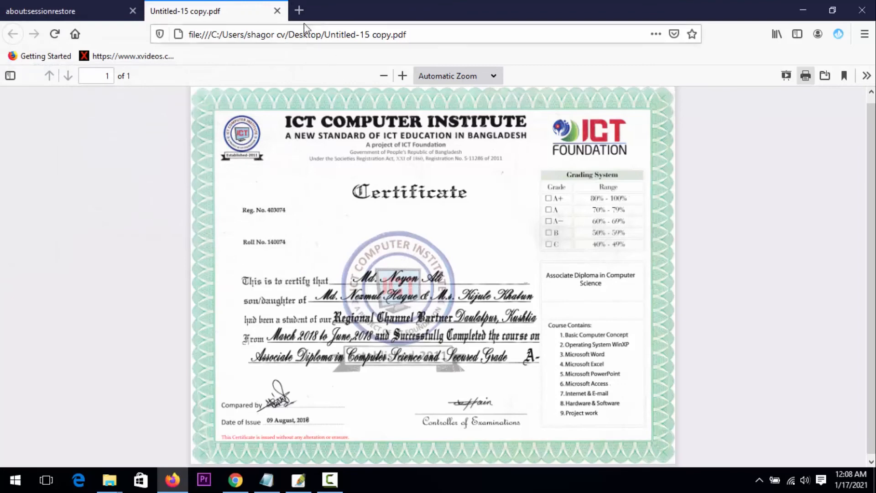
pyautogui.click(862, 10)
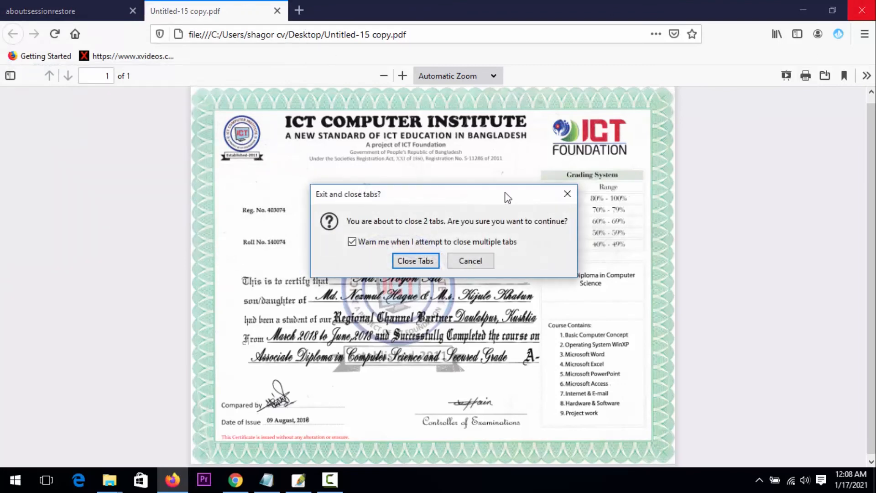
pyautogui.click(413, 261)
pyautogui.rightClick(466, 160)
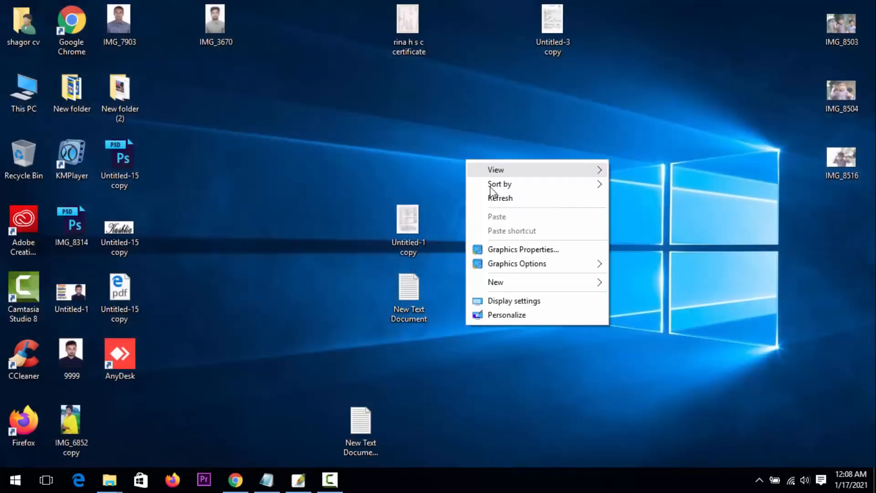
pyautogui.click(503, 199)
pyautogui.click(327, 482)
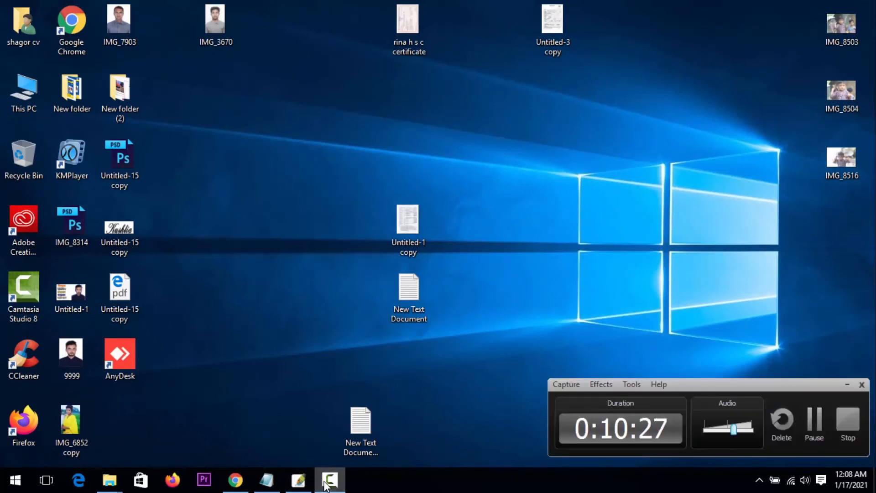
pyautogui.click(326, 482)
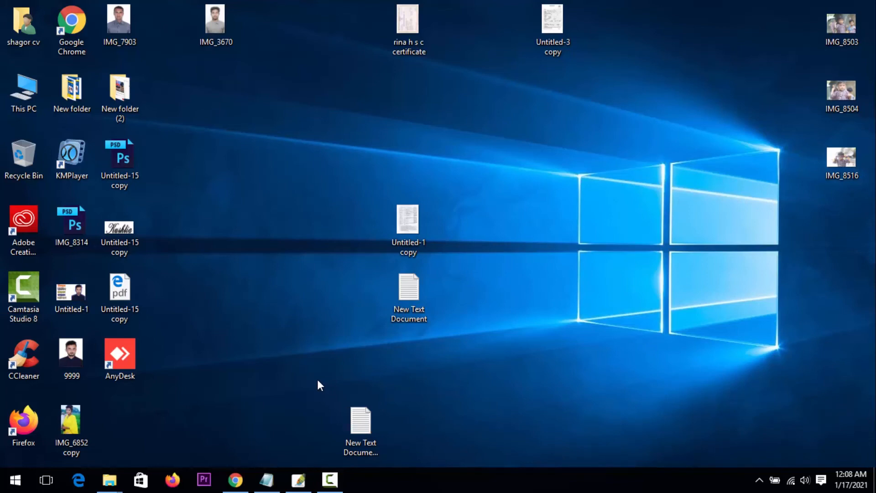
# Switch to Adobe Photoshop, start saving the certificate as a new file, and show the available file formats
pyautogui.click(299, 479)
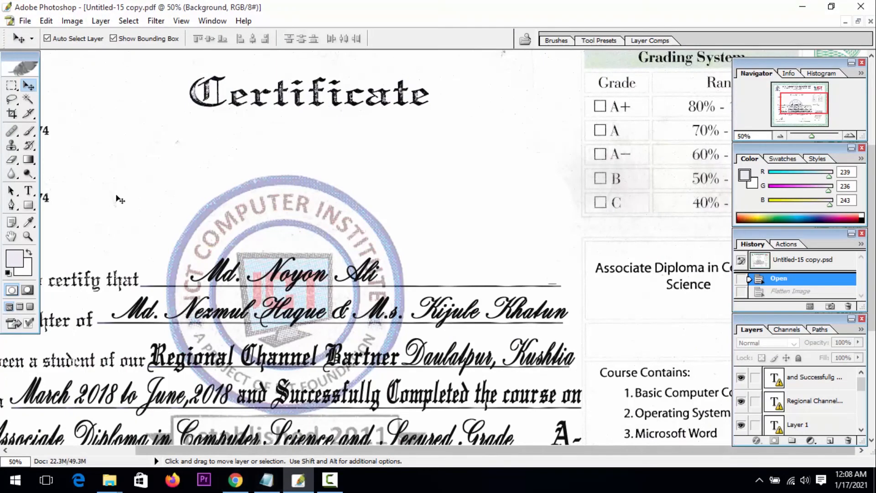
pyautogui.click(20, 21)
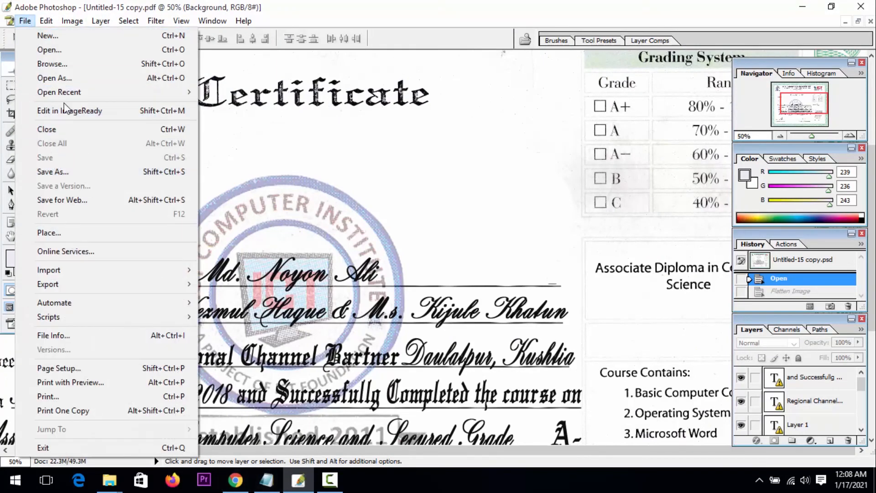
pyautogui.moveTo(88, 97)
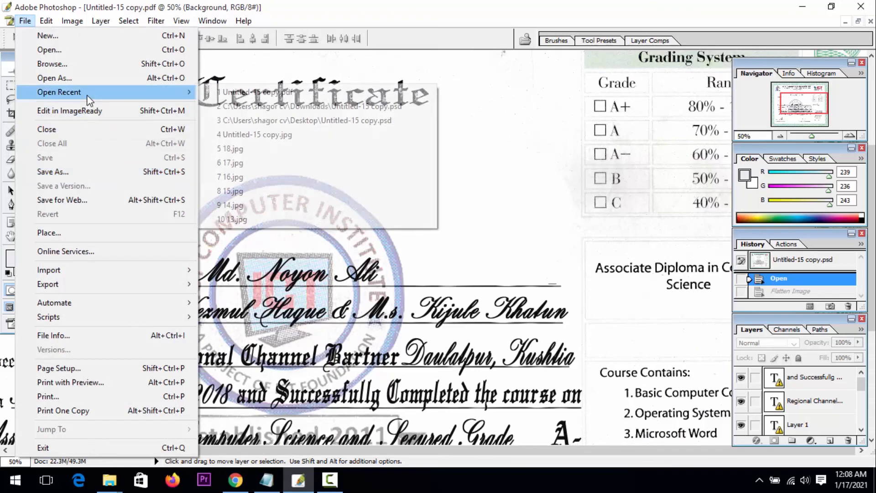
pyautogui.click(88, 172)
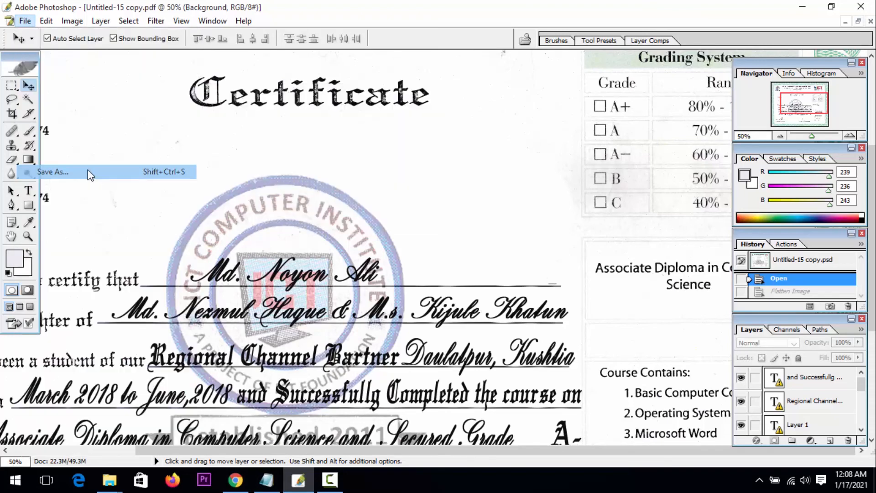
pyautogui.click(177, 263)
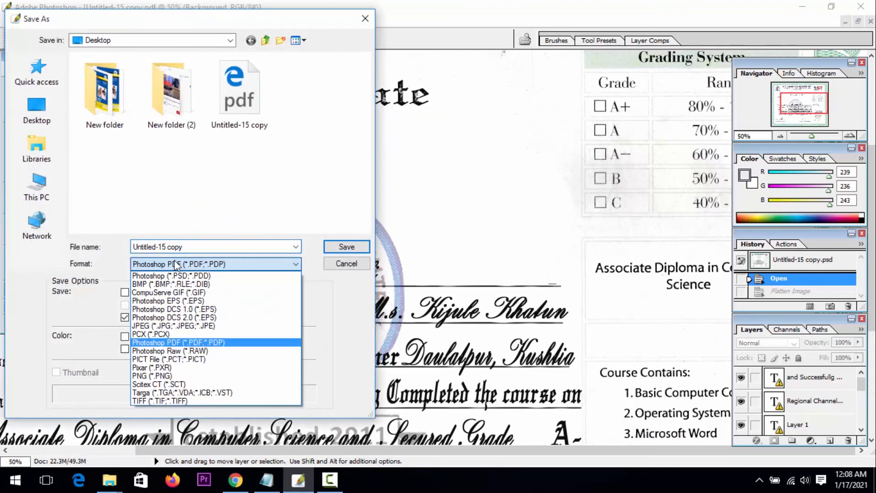